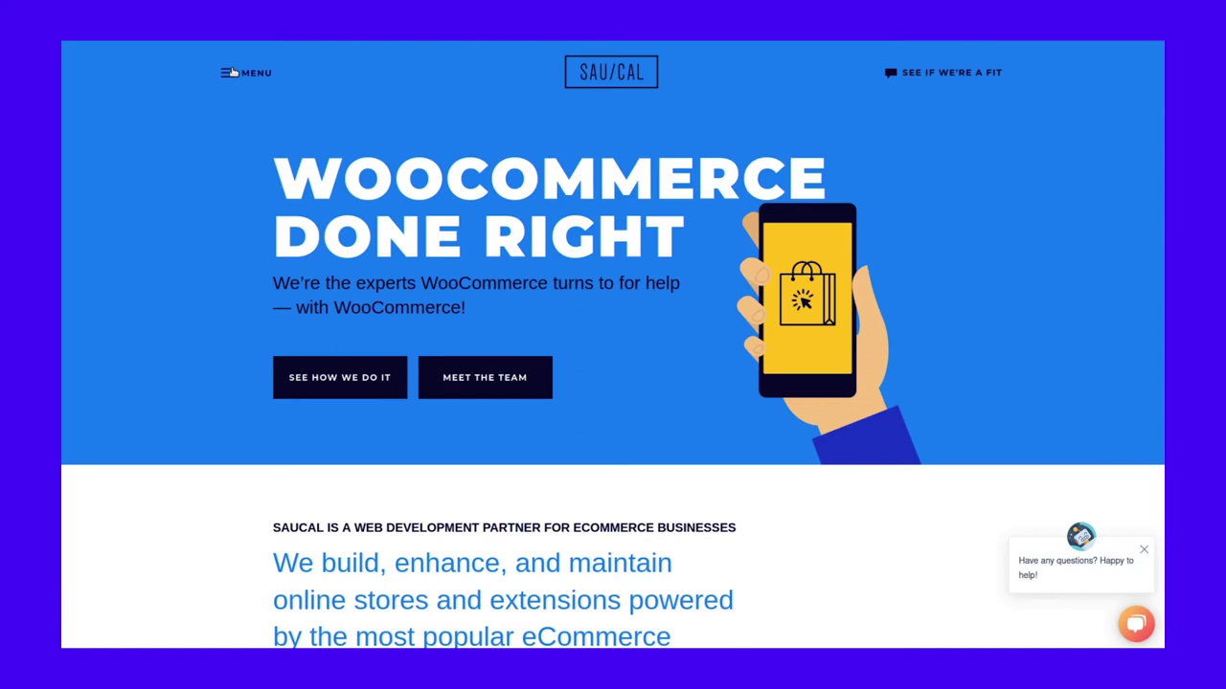
Step: Open the SAU/CAL site's full navigation menu overlay to see it as an example
left_click(227, 74)
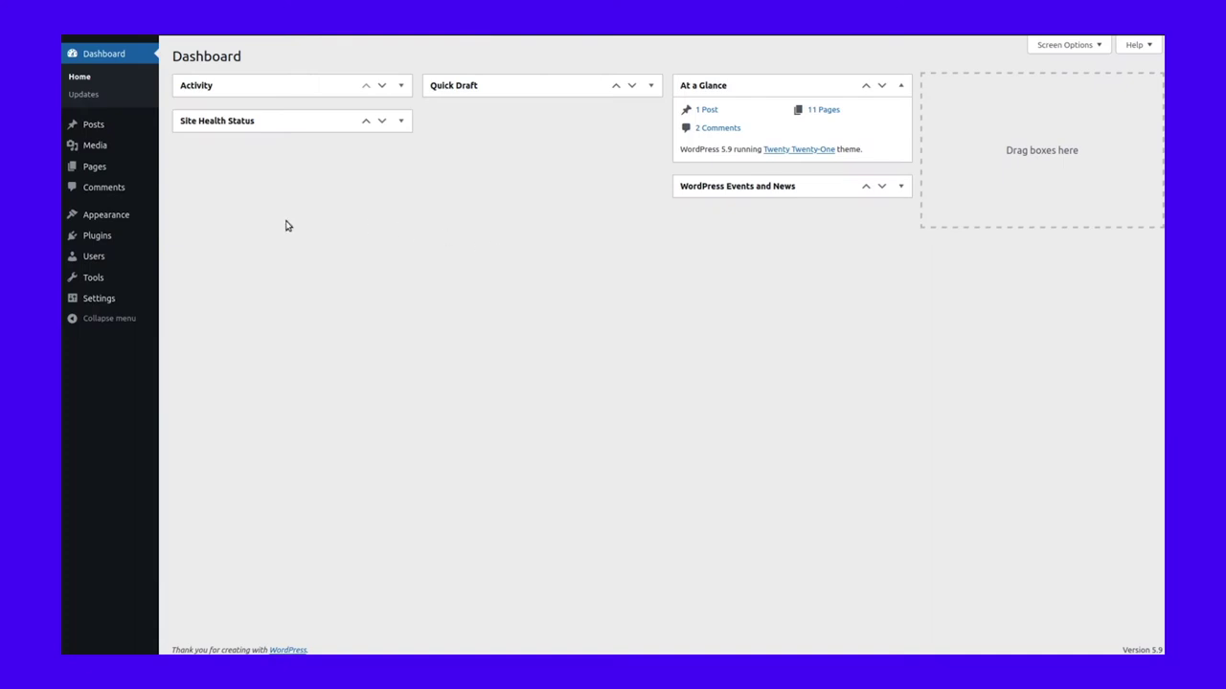
Step: Under Appearance > Menus, create an empty menu called 'New menu', then expand the Posts box
mouse_move(103, 217)
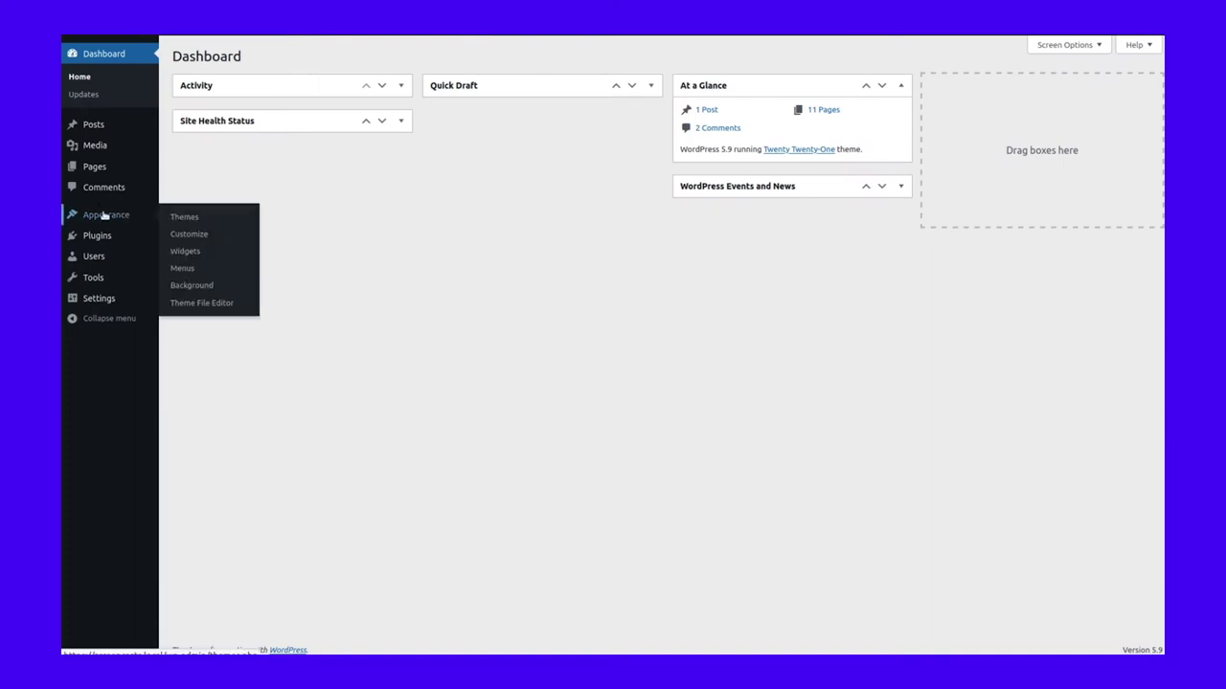
left_click(183, 269)
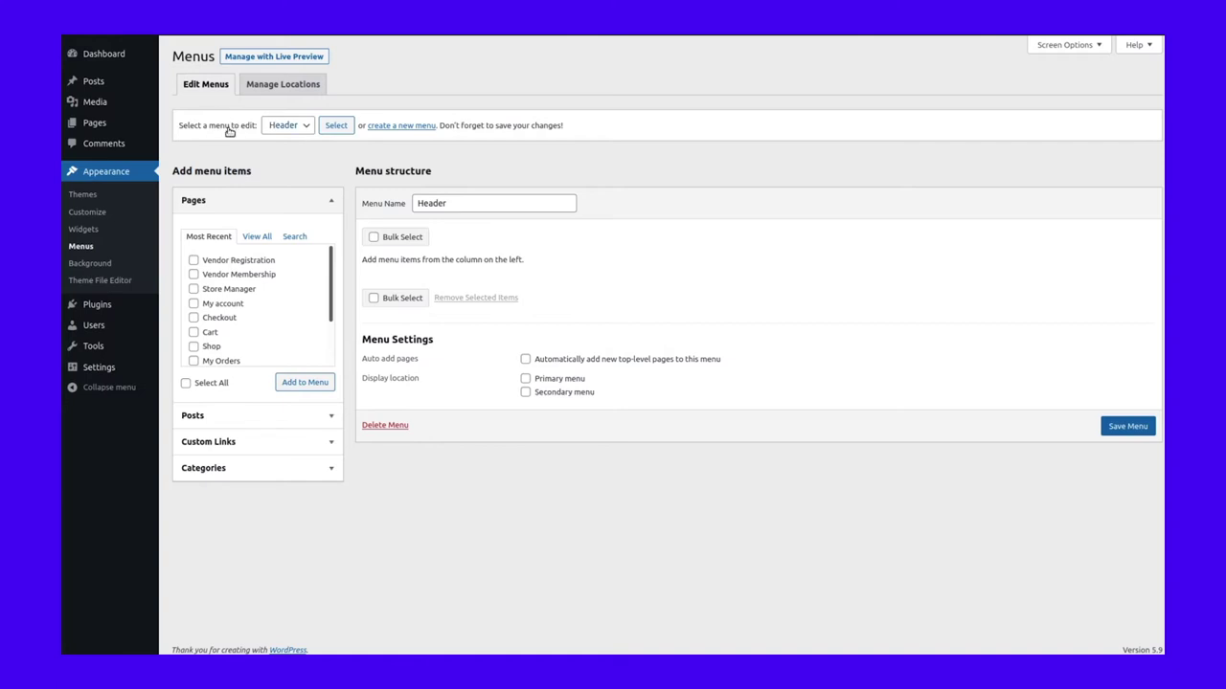
left_click(409, 125)
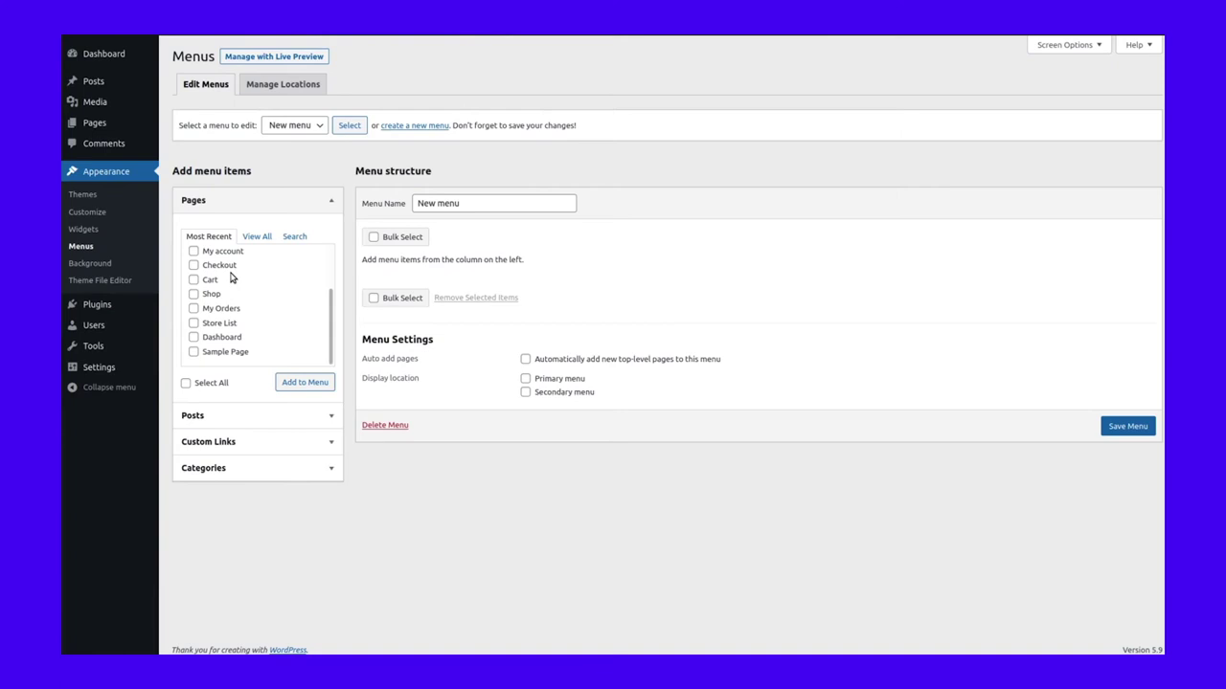
left_click(332, 417)
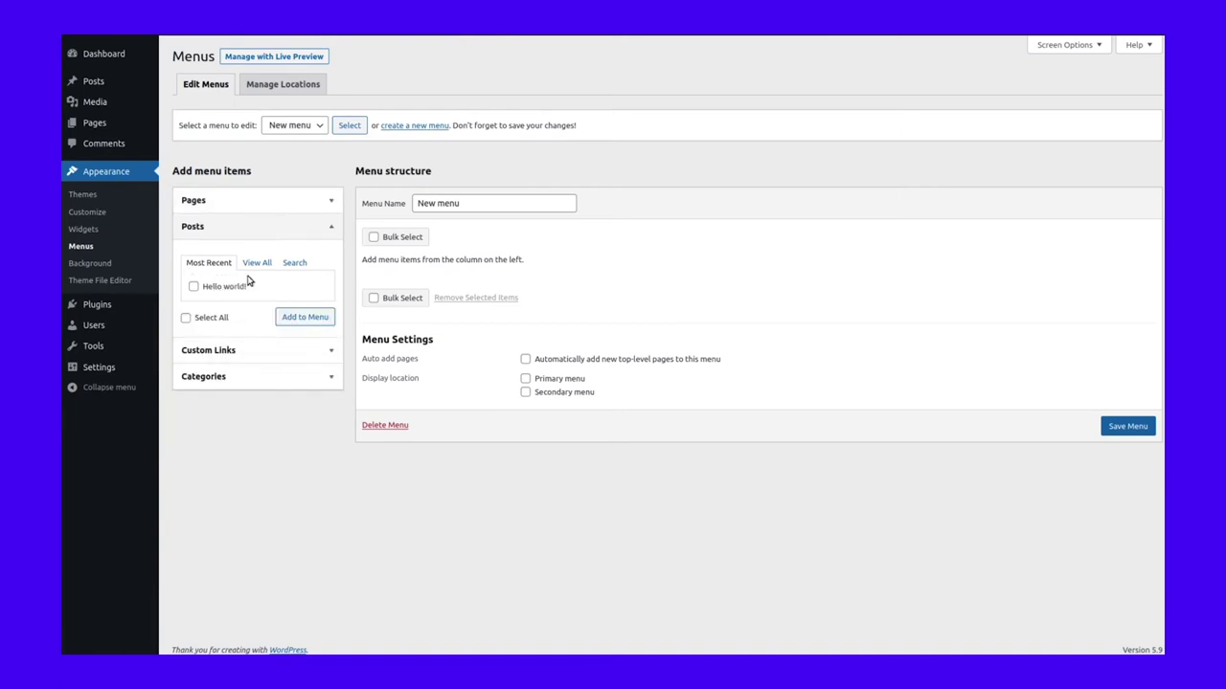
Step: Browse the Pages and Categories lists, then add the Checkout page to New menu
left_click(331, 202)
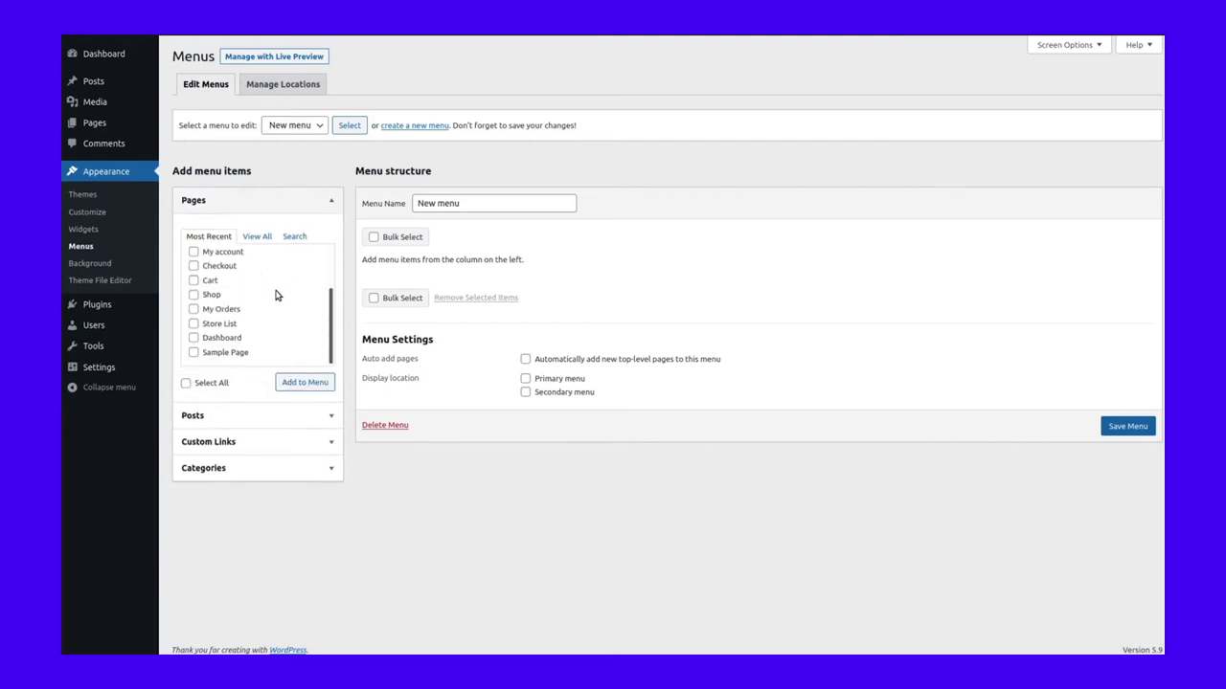
scroll(278, 297, "up", 2)
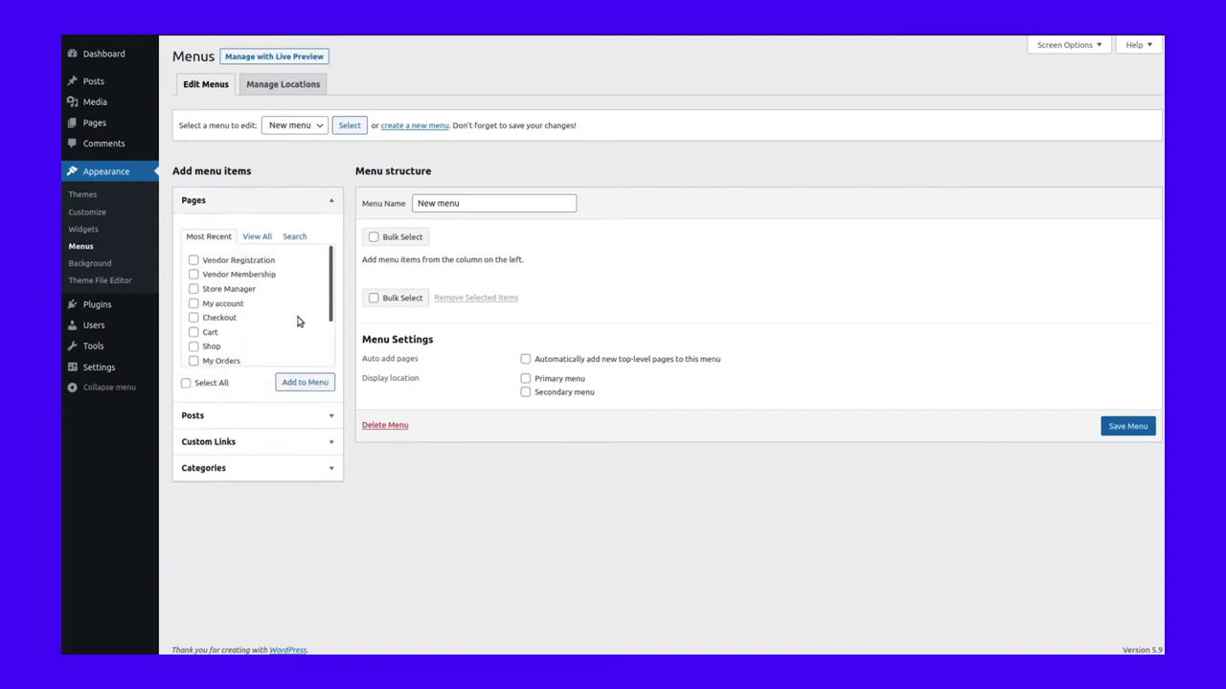
left_click(331, 468)
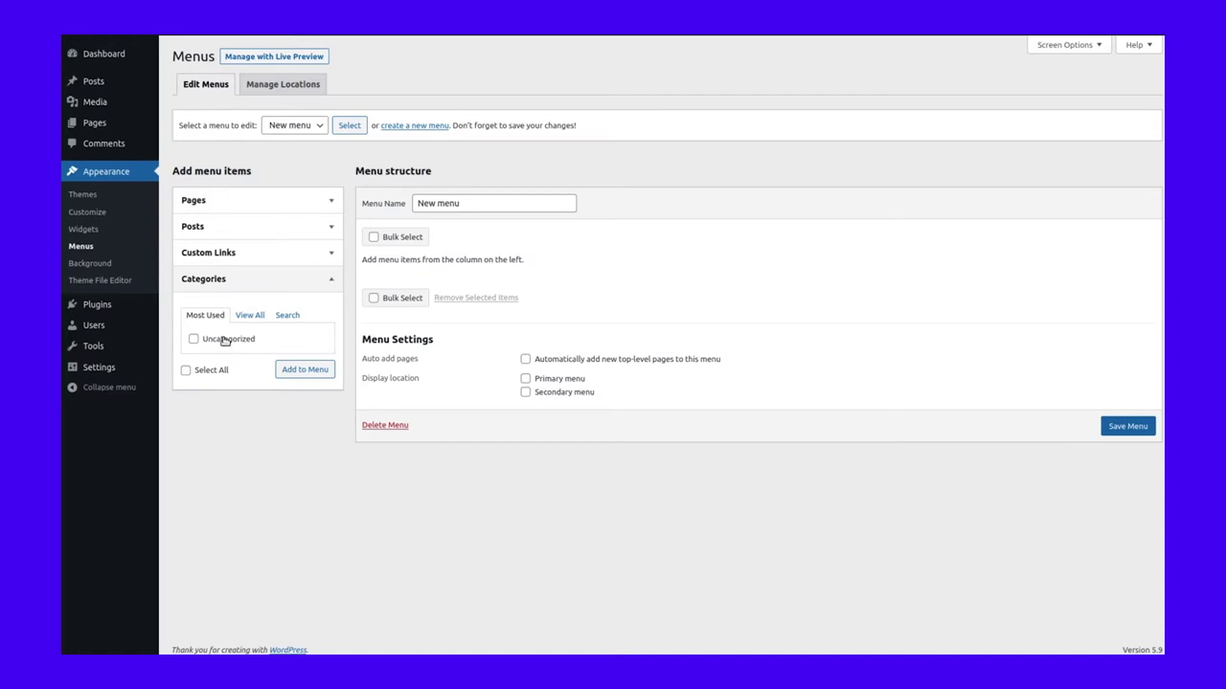
left_click(331, 202)
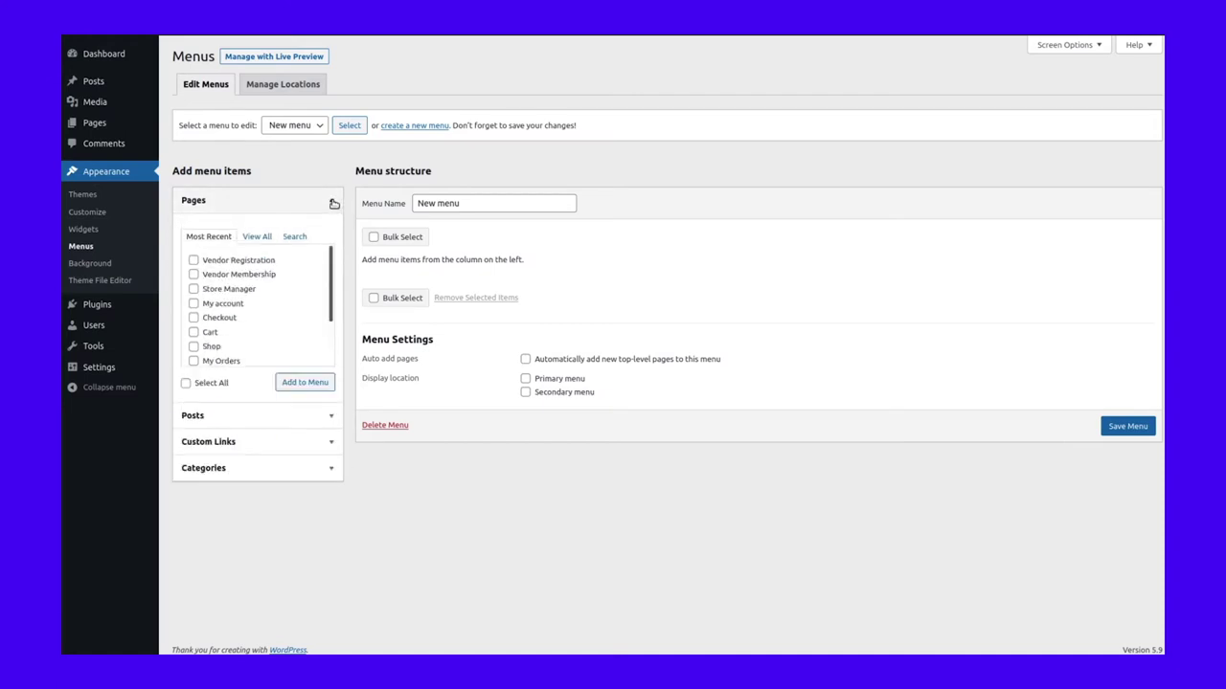
left_click(194, 317)
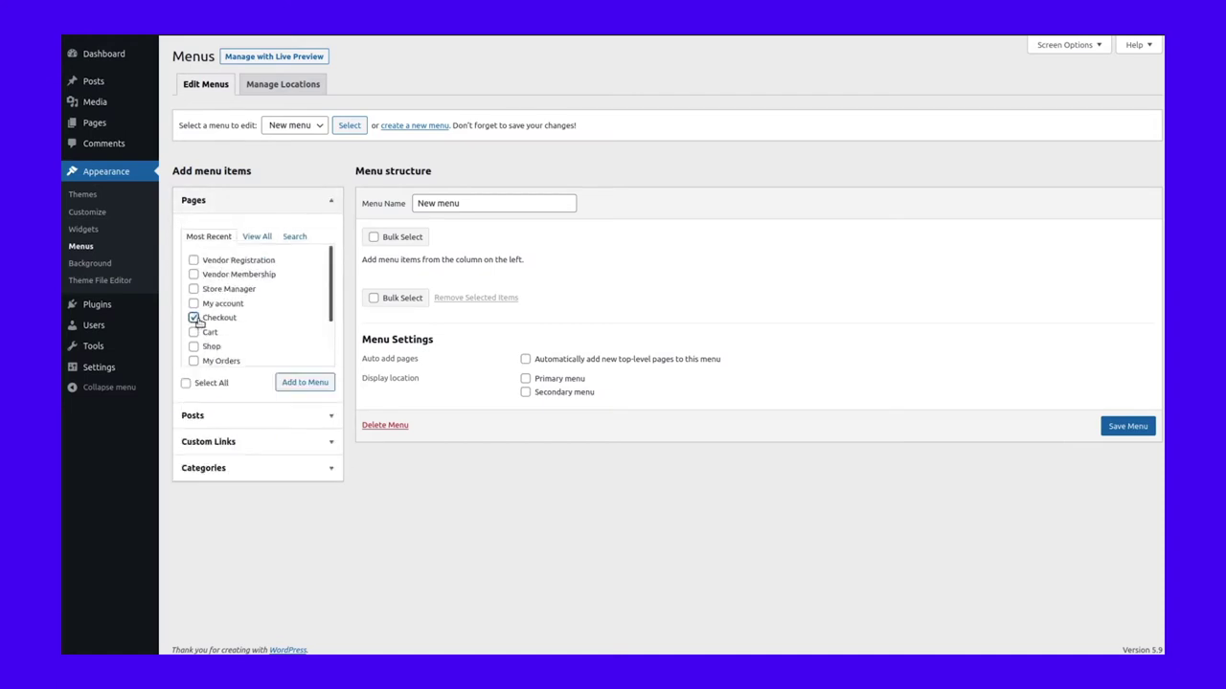
left_click(307, 384)
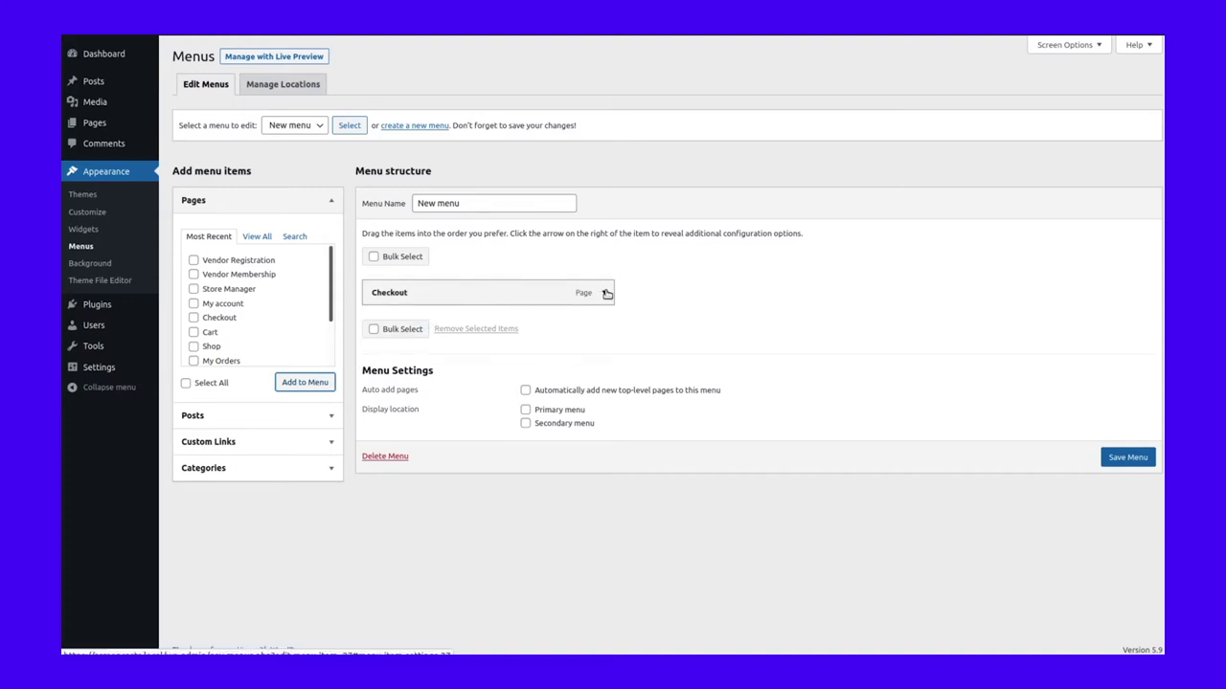
Step: Add the My account page to the menu below Checkout
left_click(194, 303)
left_click(292, 381)
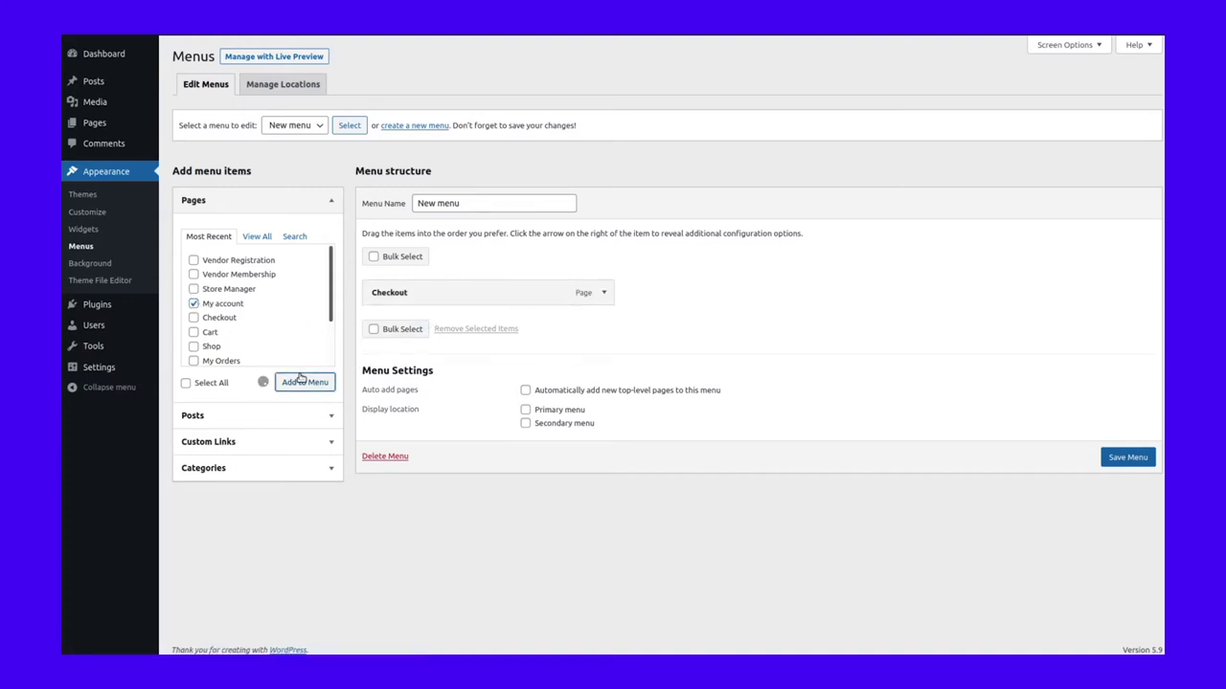
left_click_drag(438, 326, 470, 323)
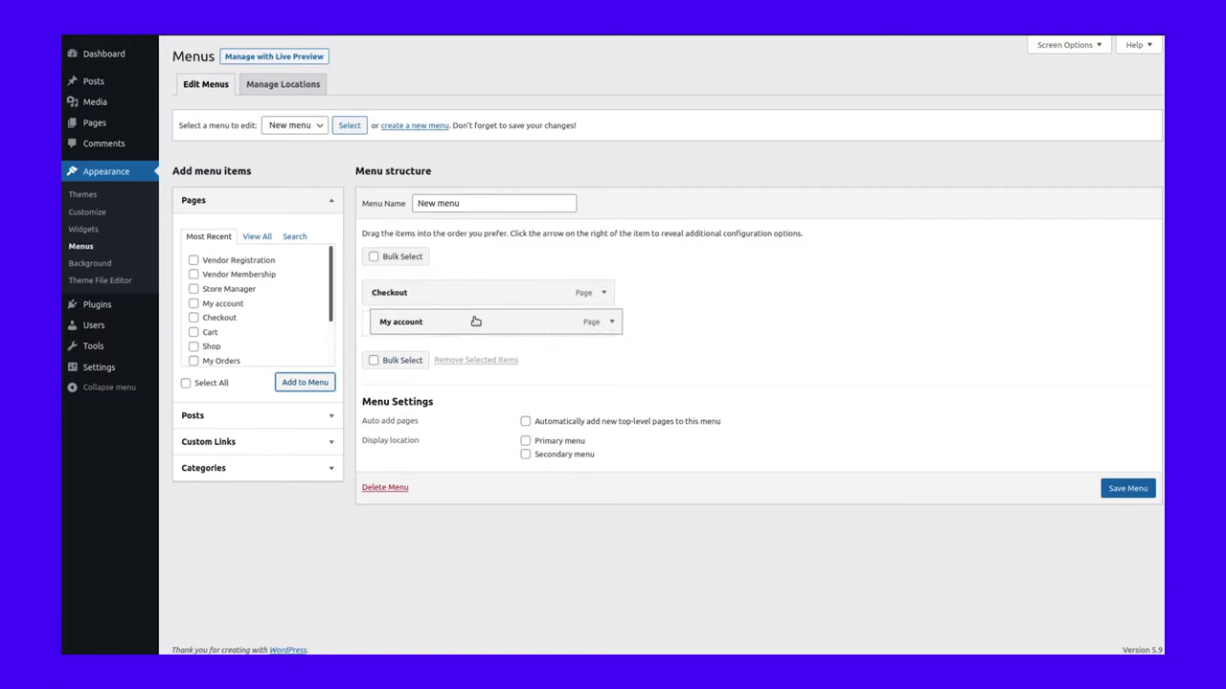
Step: Relabel the My account item as 'Your account' and save the menu
left_click(604, 323)
left_click(431, 368)
double_click(381, 366)
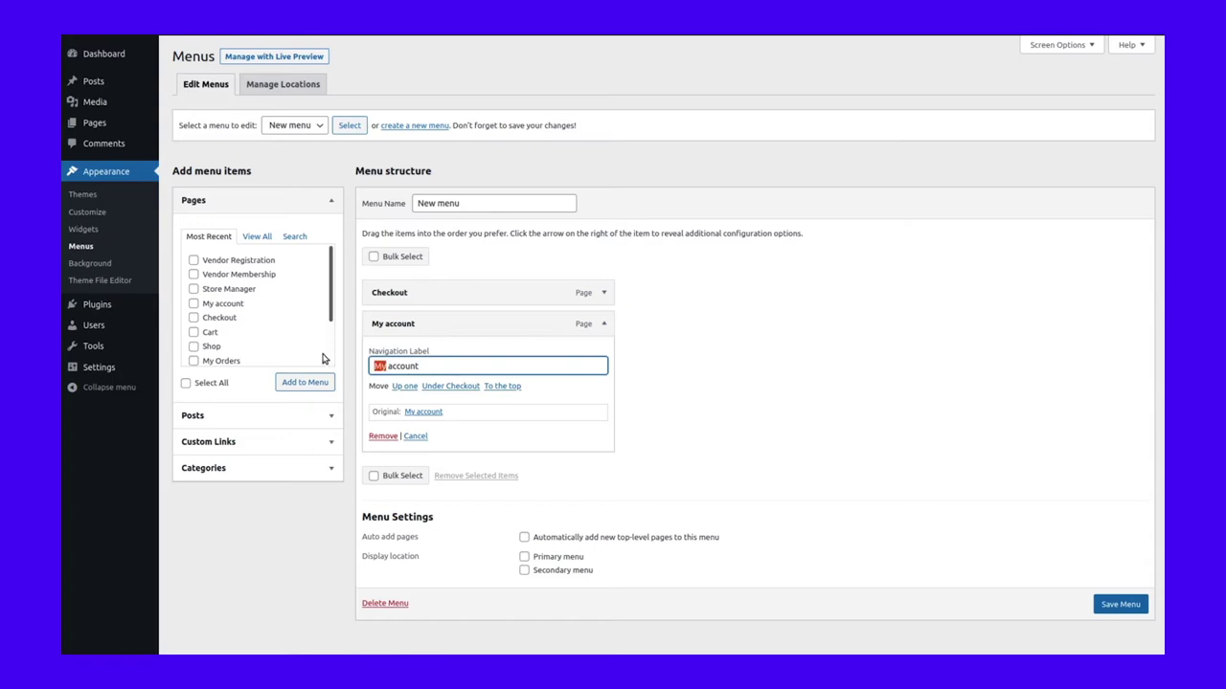
key("BackSpace")
type("Your")
left_click(1115, 605)
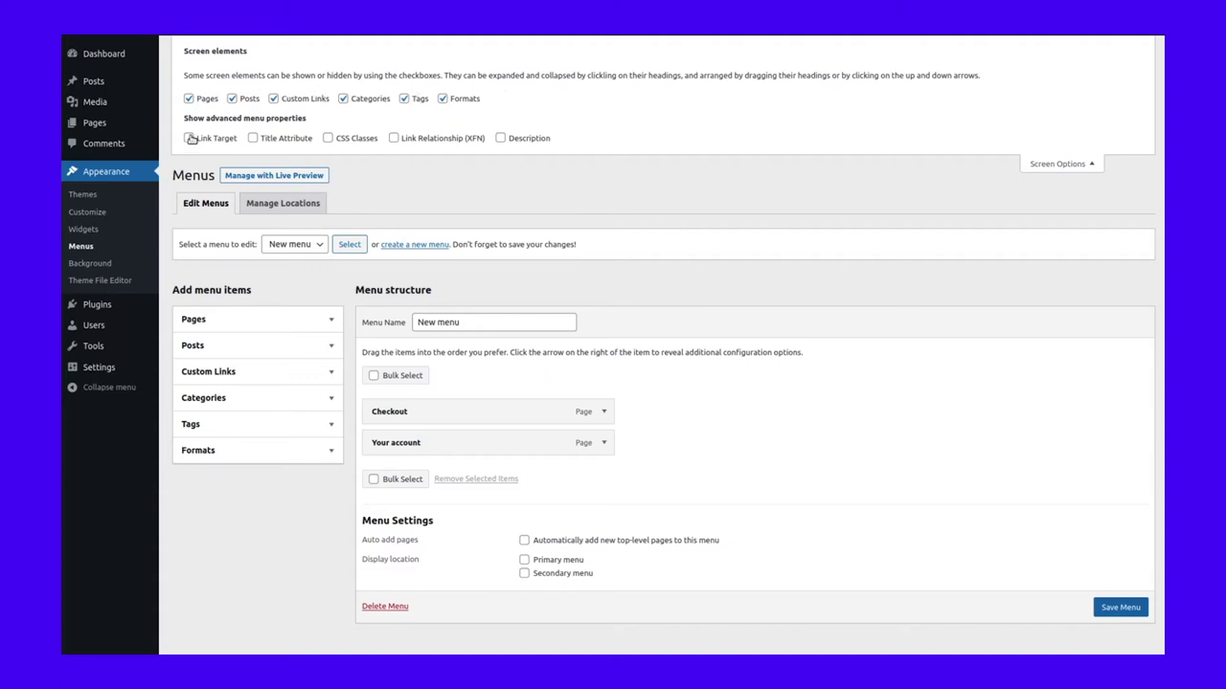
Step: Enable Link Target, Title Attribute and CSS Classes, and expand the Checkout item's settings
left_click(189, 138)
left_click(252, 138)
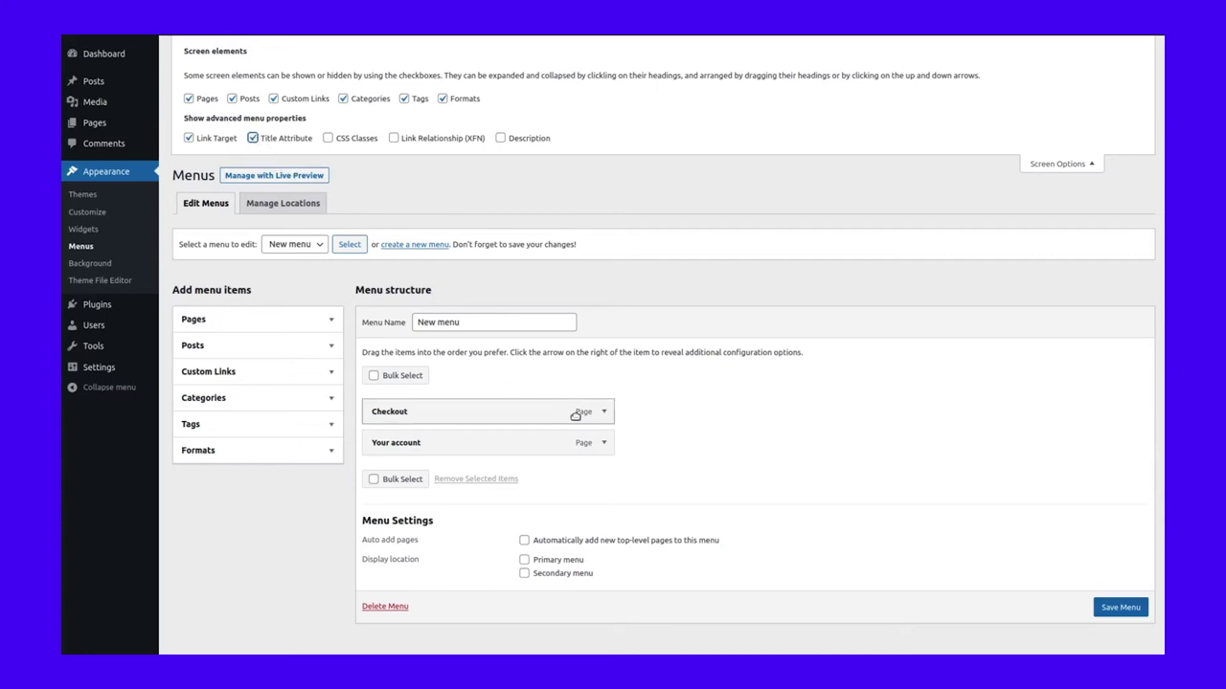
left_click(603, 411)
left_click(328, 138)
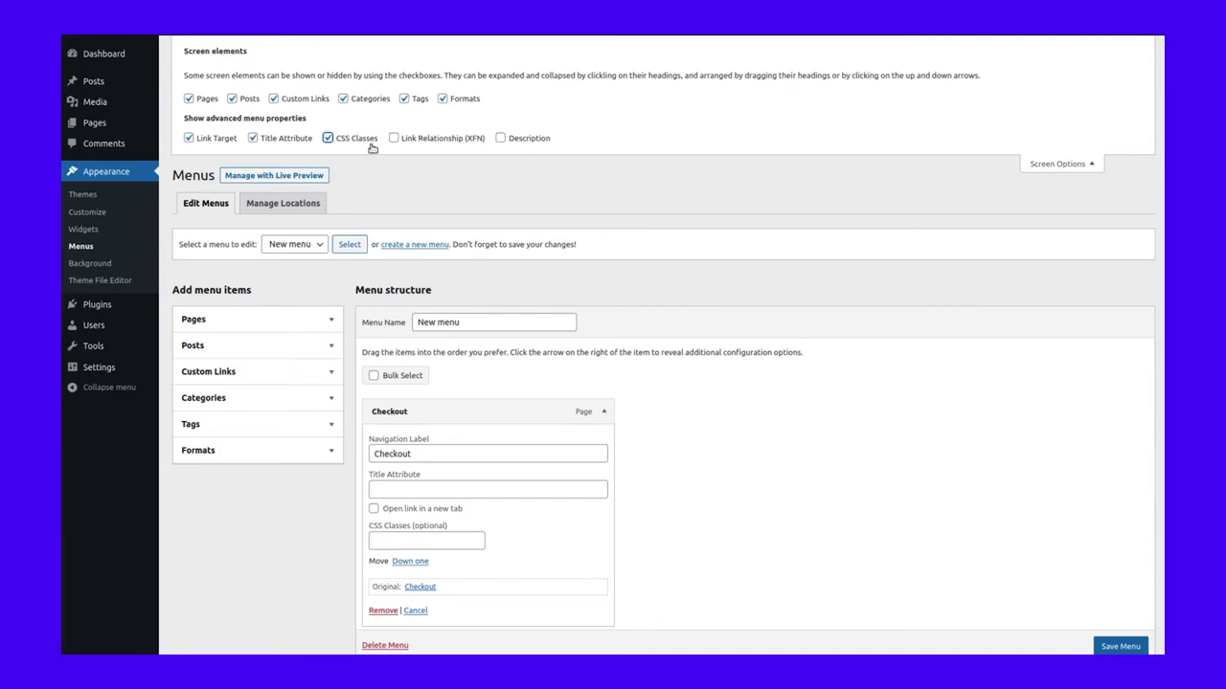
Step: Expand the Custom Links box and move through its URL and Link Text fields
left_click(332, 375)
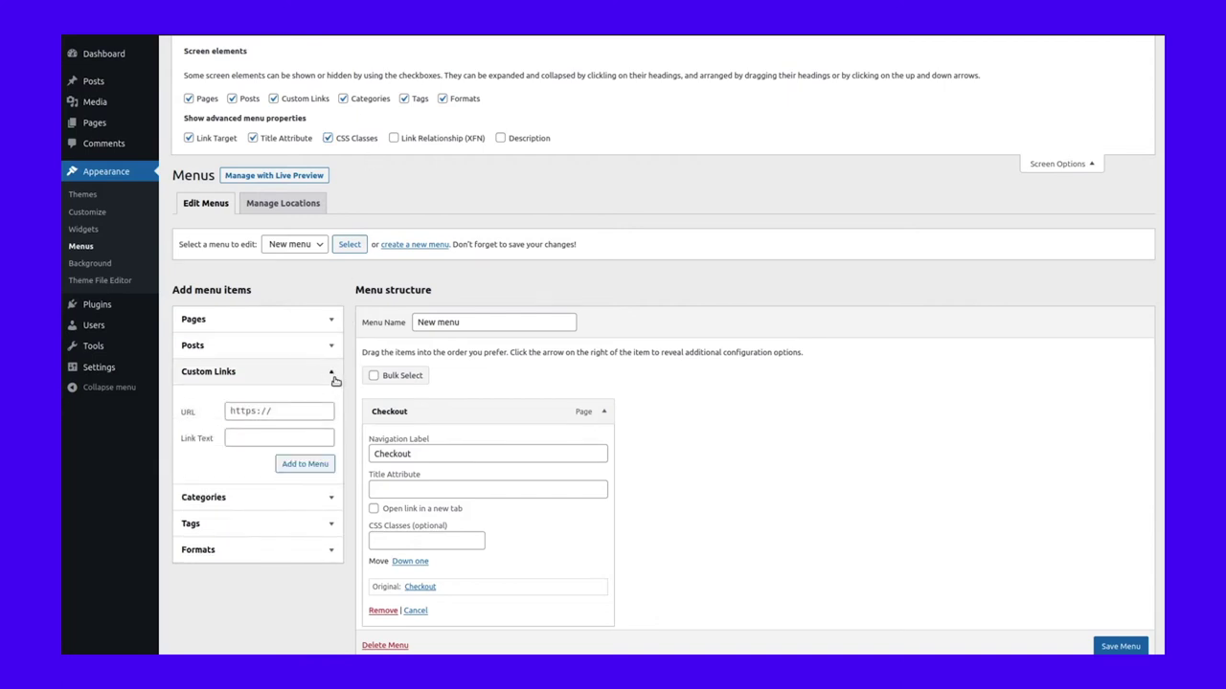
left_click(288, 413)
left_click(270, 437)
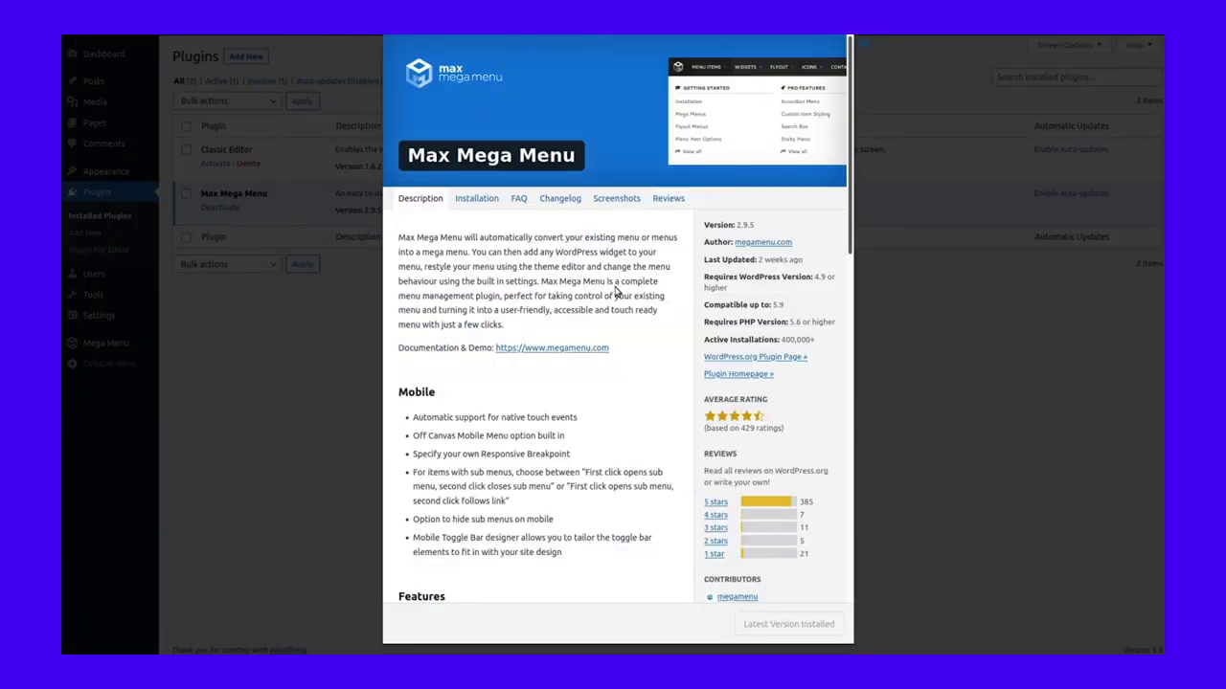
Step: Scroll through the Max Mega Menu 2.9.5 details and close the modal
scroll(661, 302, "down", 3)
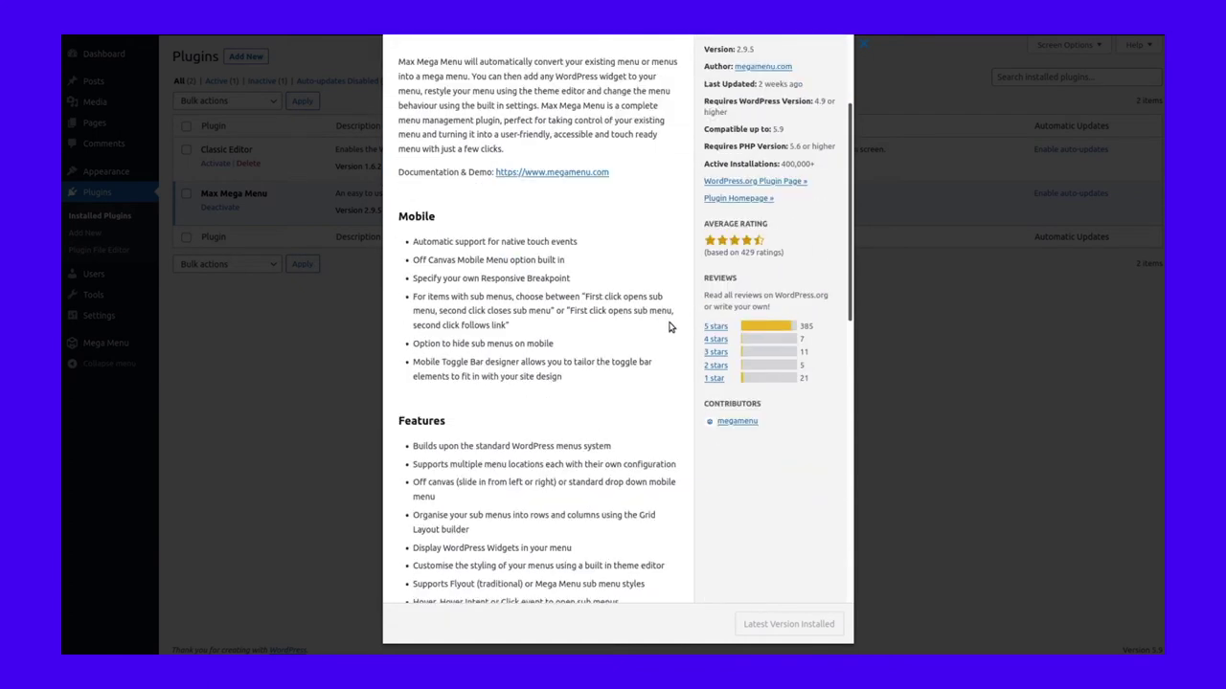
scroll(670, 327, "up", 3)
left_click(297, 336)
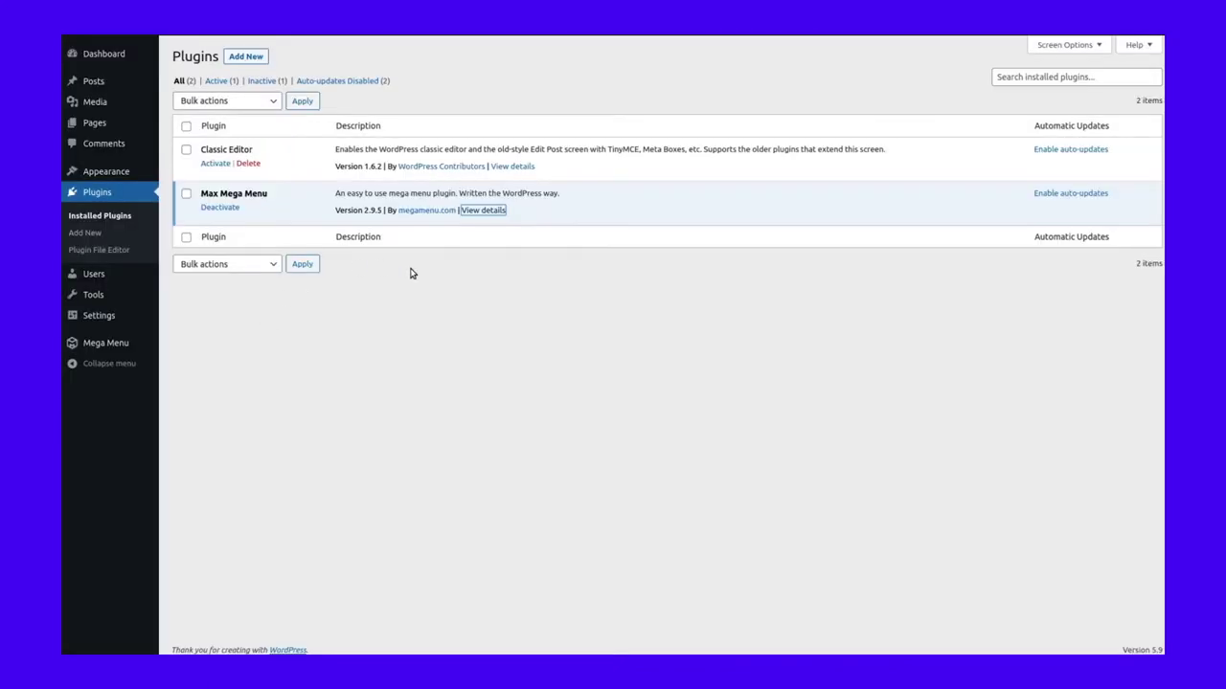
mouse_move(86, 347)
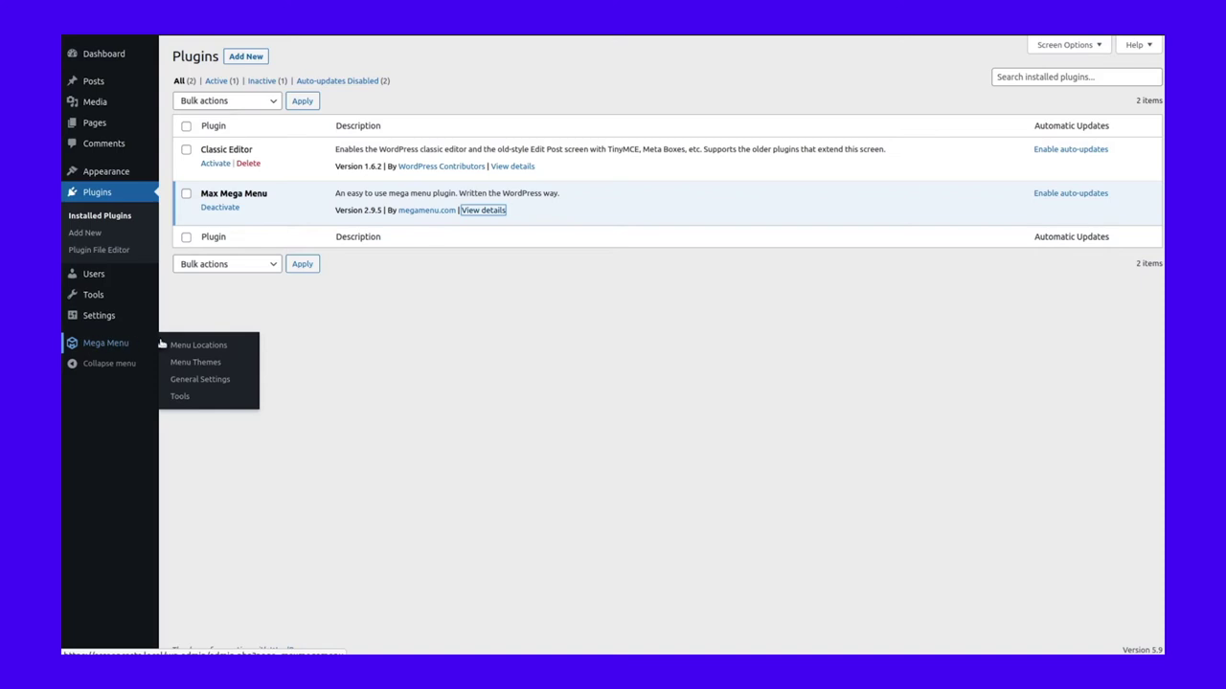
Step: Go to Mega Menu > Menu Locations, then open Menu Themes and scroll its settings
left_click(241, 345)
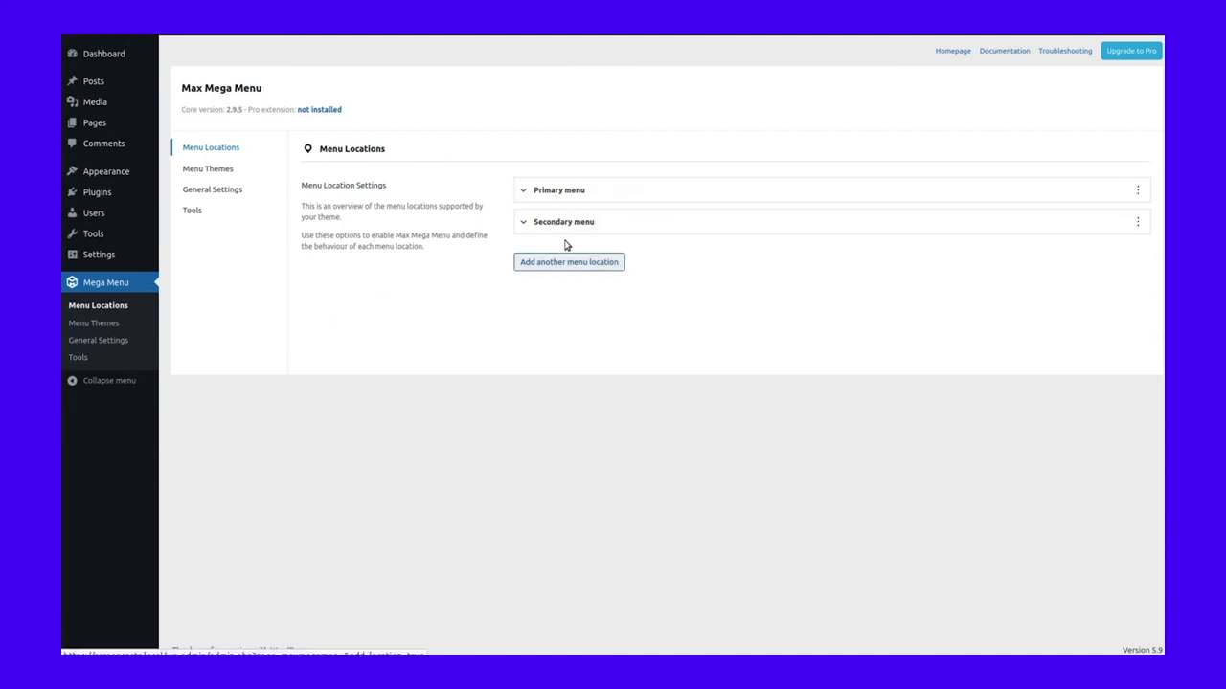
left_click(213, 171)
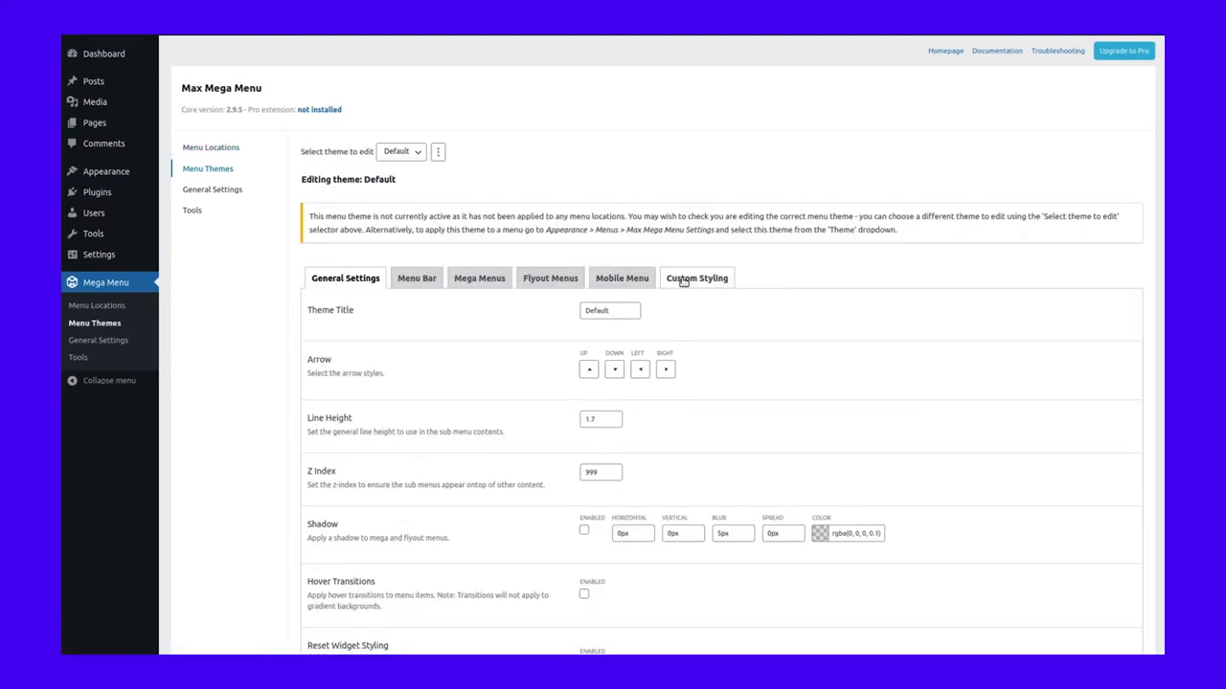
scroll(727, 293, "down", 3)
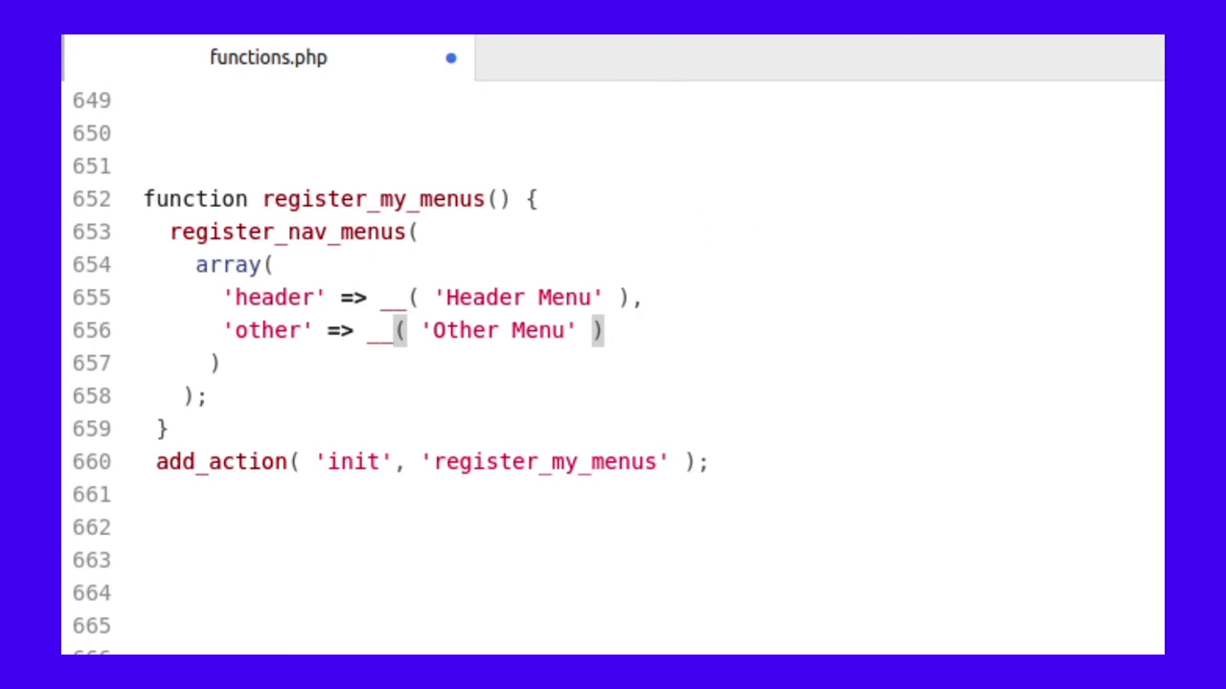
key("Up")
key("Up")
key("Up")
key("Up")
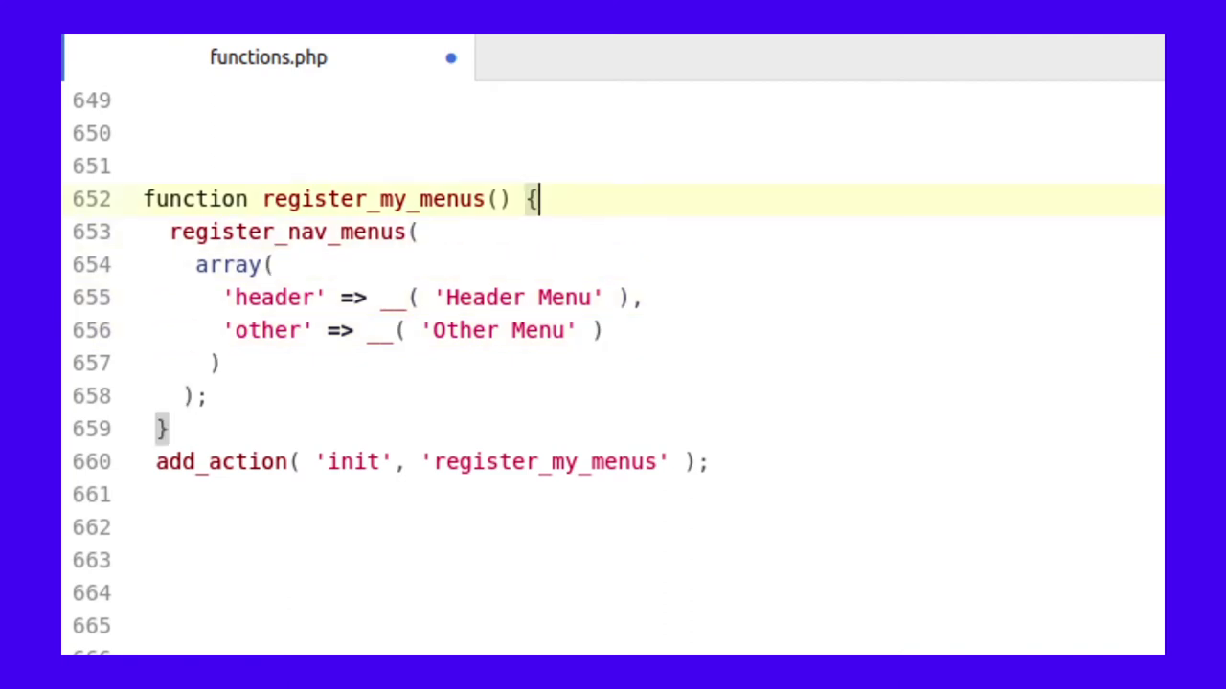
key("Down")
key("Left")
key("Left")
key("Left")
key("Left")
key("Left")
key("Left")
key("Left")
key("Down")
key("Down")
key("Right")
key("Right")
key("Right")
key("Right")
key("Right")
key("Right")
key("Right")
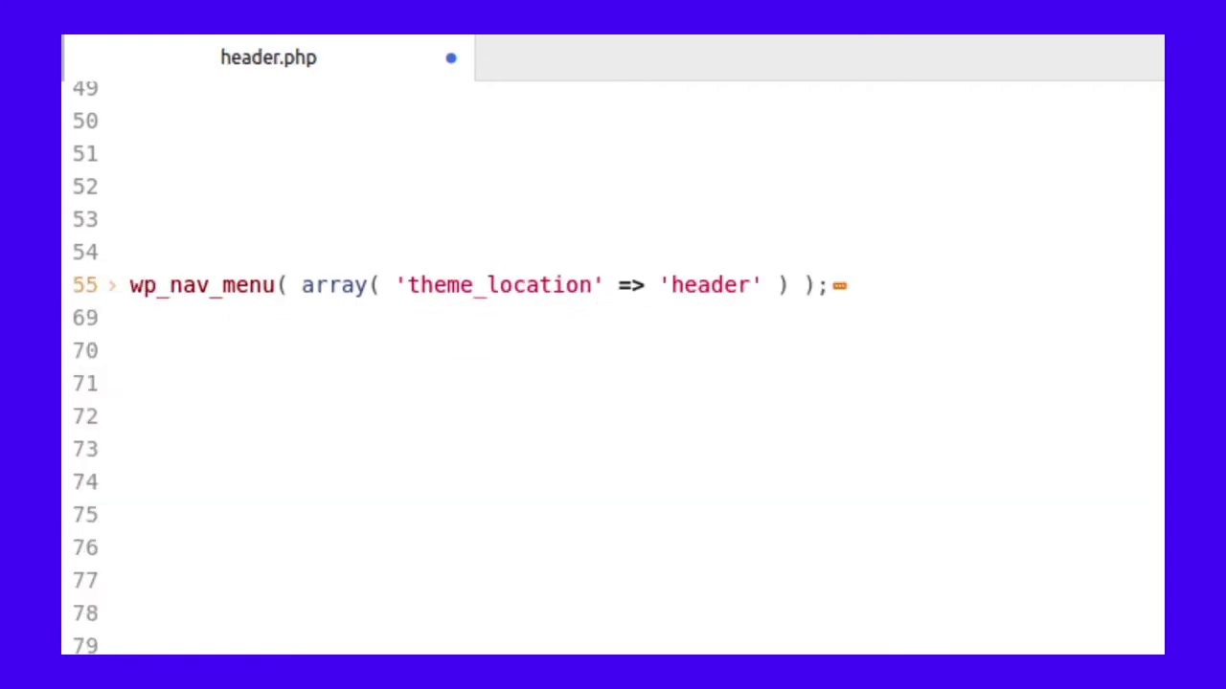
Step: Place the caret on the wp_nav_menu line in header.php to begin editing it
left_click(130, 286)
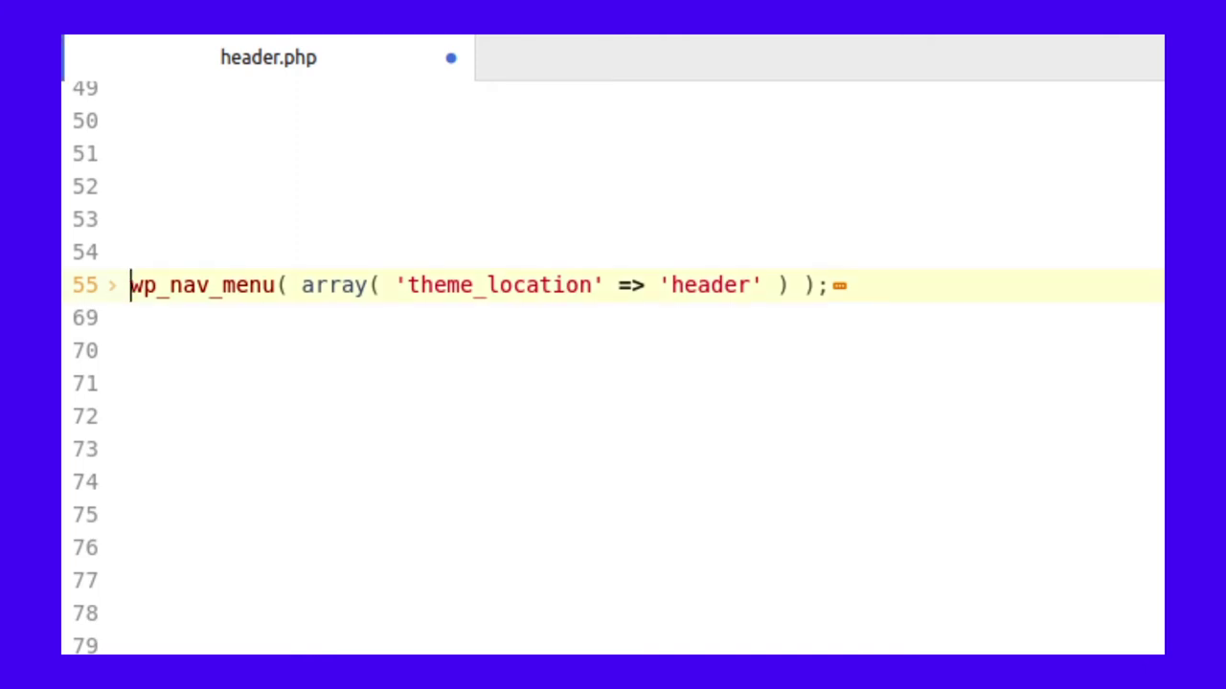